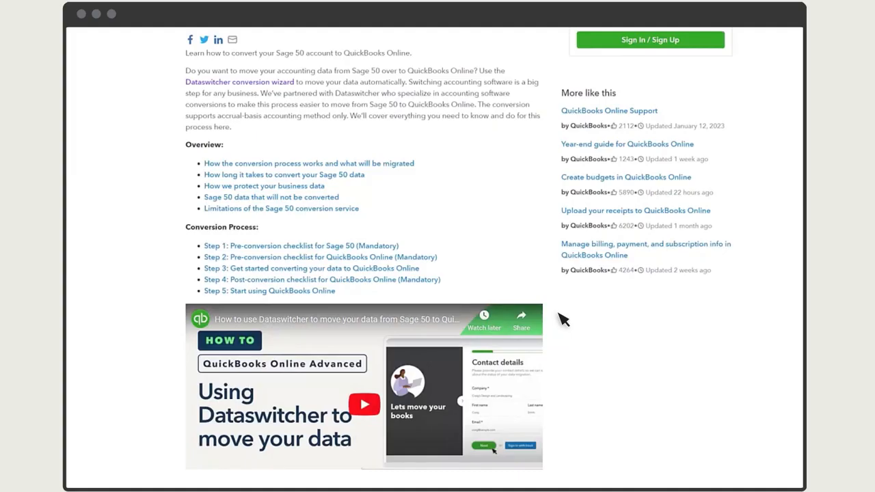
- Scroll up the help article to reach the Dataswitcher conversion wizard link
{"action": "scroll", "coordinate": [490, 260], "scroll_direction": "up", "scroll_amount": 5}
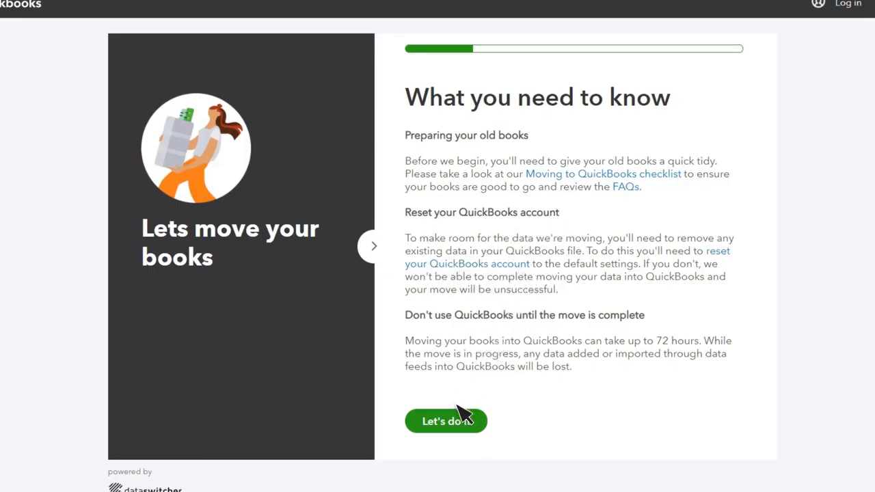
- Start the move, entering company 'Craig's Design and Landscaping' plus the contact's first name, last name and e-mail
{"action": "left_click", "coordinate": [448, 427]}
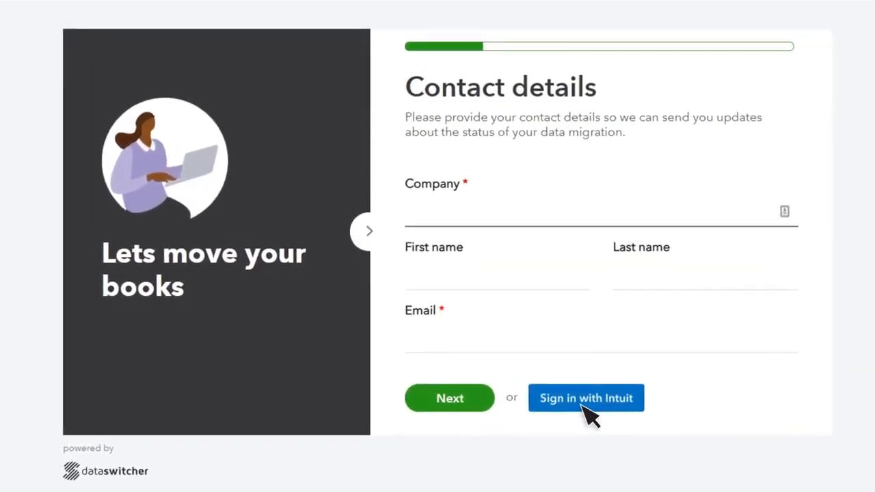
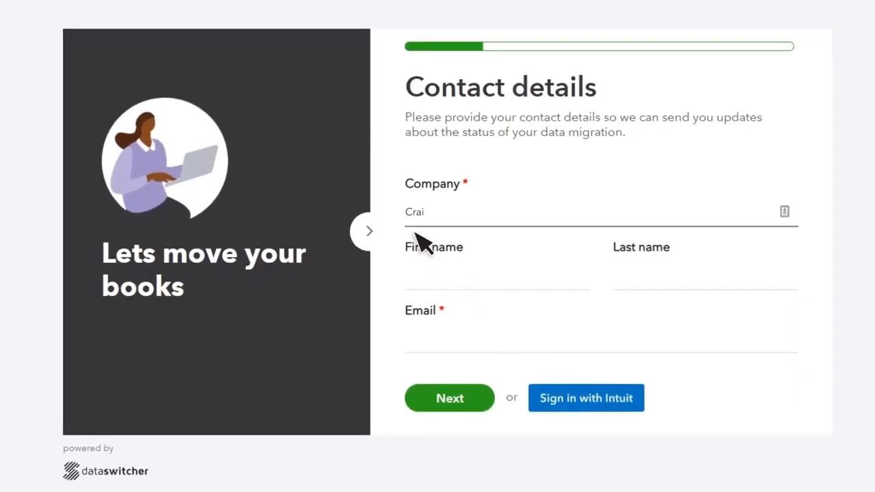
{"action": "key", "text": "Tab"}
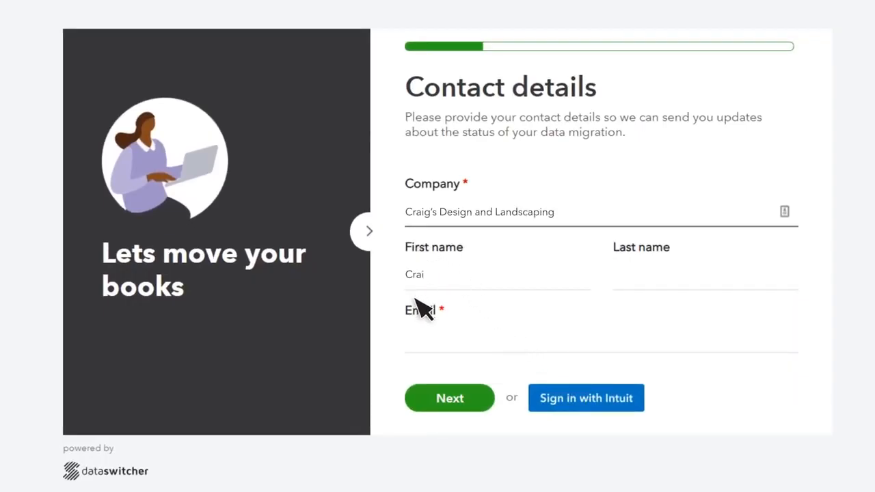
{"action": "key", "text": "Tab"}
{"action": "key", "text": "Tab"}
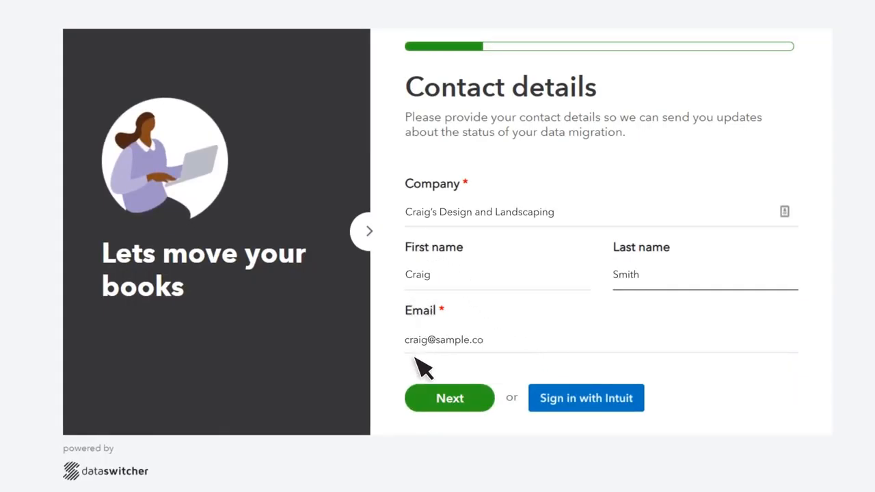
{"action": "left_click", "coordinate": [447, 400]}
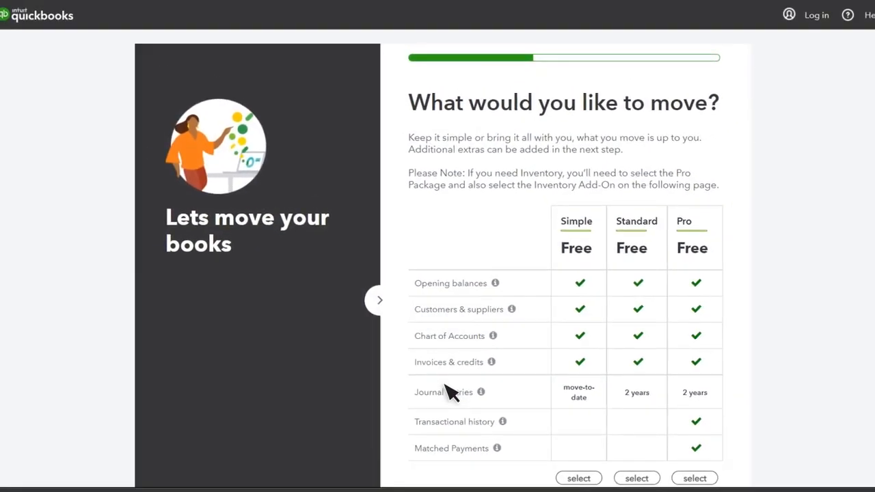
- Select the Pro package with transactional history and matched payments and continue
{"action": "scroll", "coordinate": [451, 391], "scroll_direction": "down", "scroll_amount": 3}
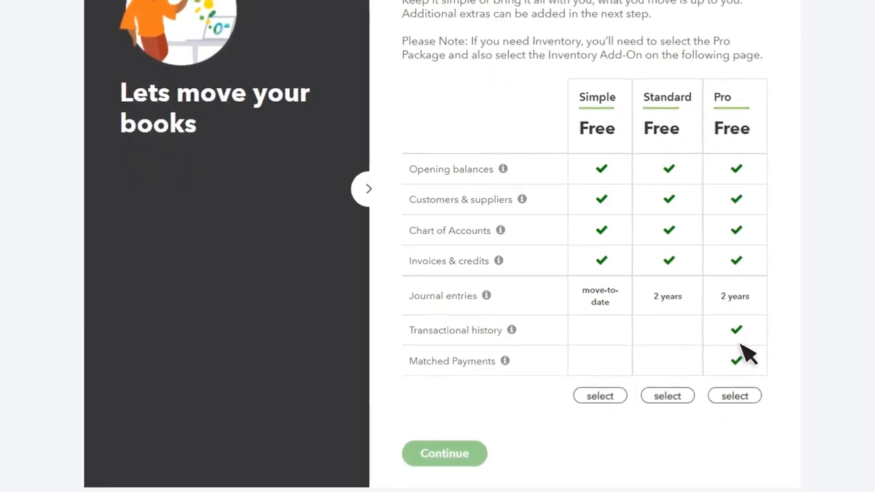
{"action": "left_click", "coordinate": [735, 392]}
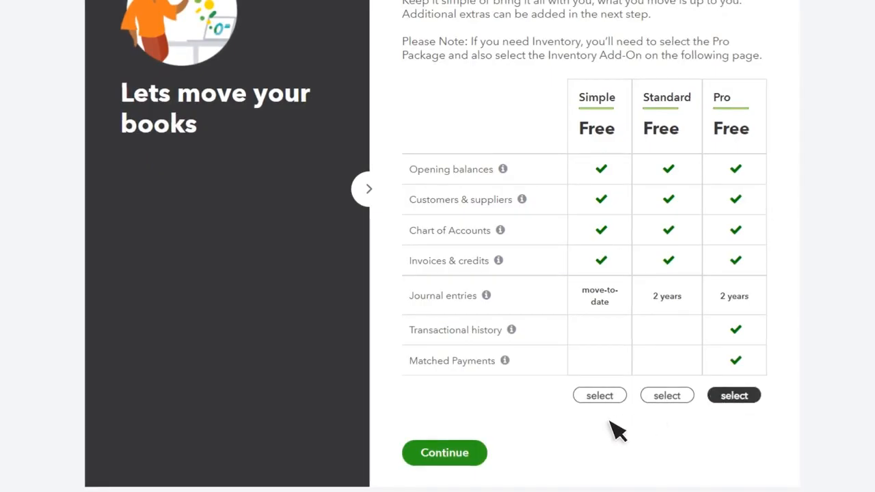
{"action": "left_click", "coordinate": [443, 459]}
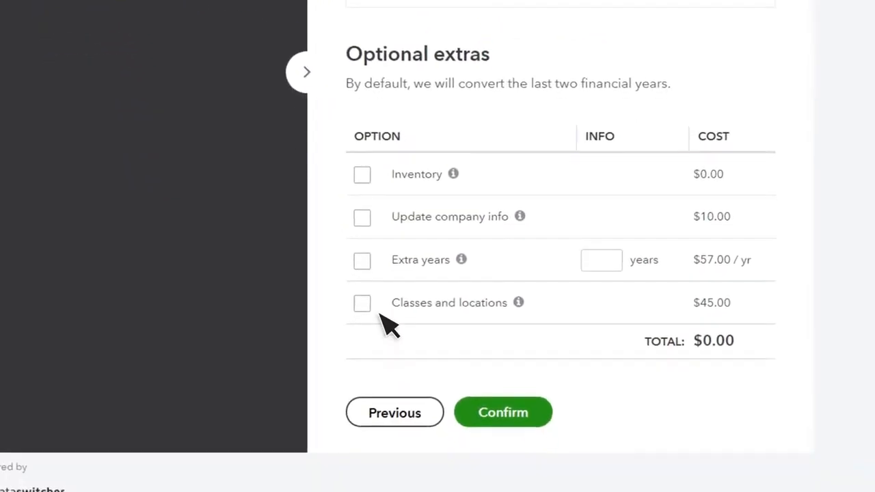
- Add the Inventory and Extra years extras, totalling $57.00 / yr, and confirm them
{"action": "left_click", "coordinate": [363, 176]}
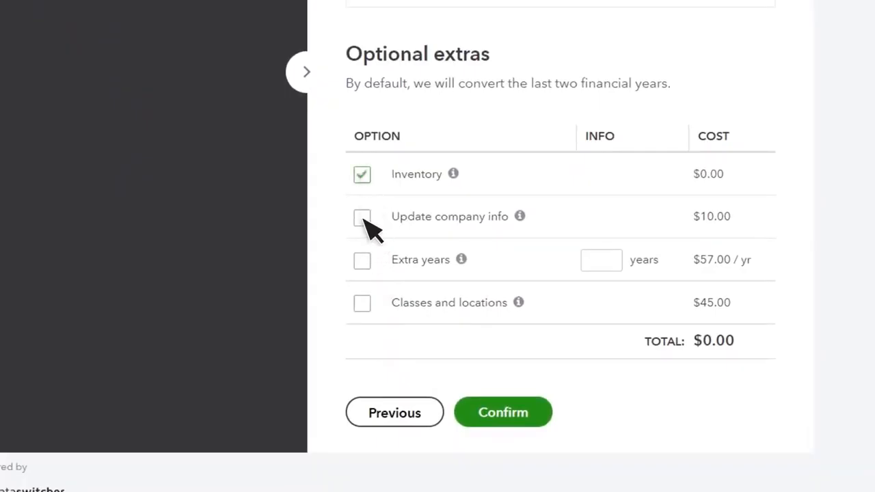
{"action": "left_click", "coordinate": [362, 261]}
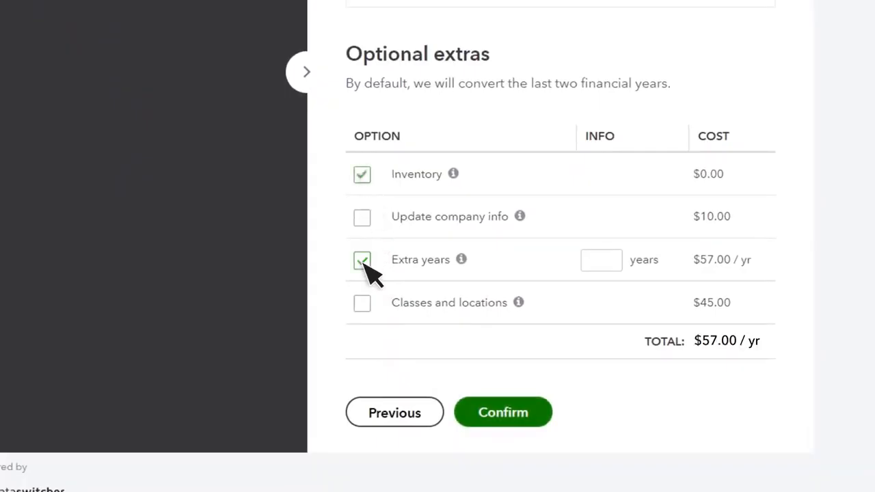
{"action": "left_click", "coordinate": [504, 414]}
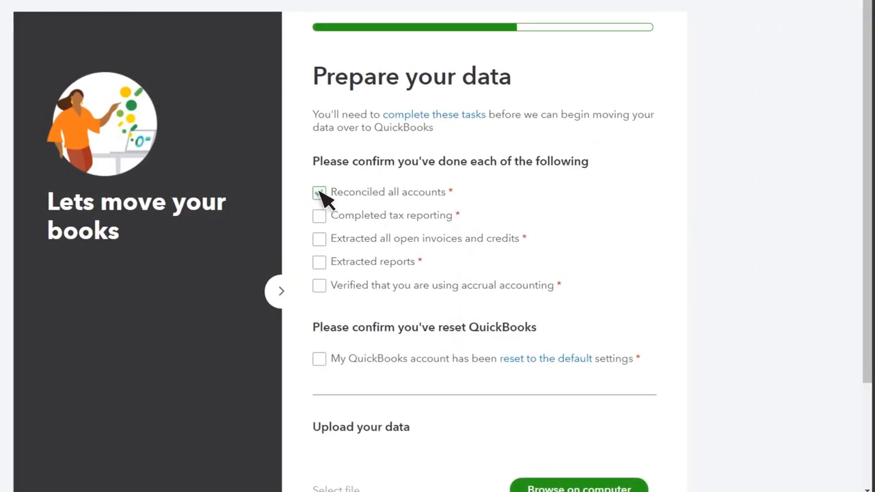
- Confirm invoices, reports and accrual accounting preparation and the QuickBooks account reset
{"action": "left_click", "coordinate": [319, 239]}
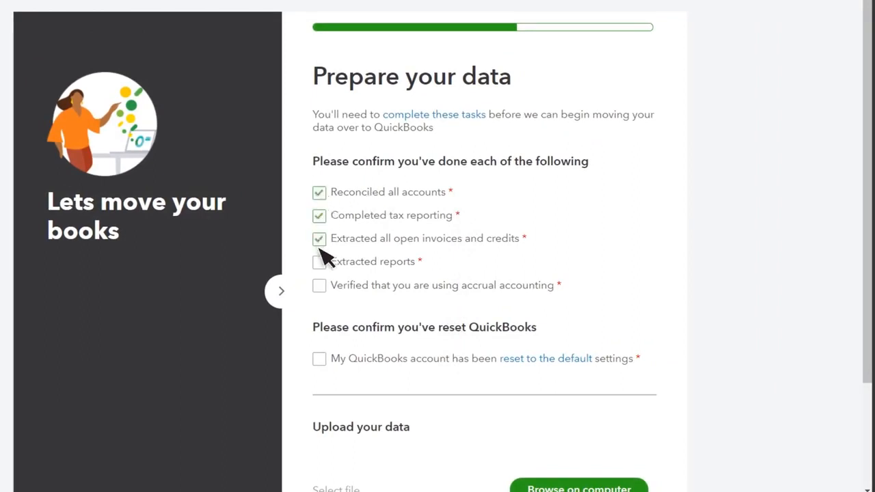
{"action": "left_click", "coordinate": [319, 262]}
{"action": "left_click", "coordinate": [319, 285]}
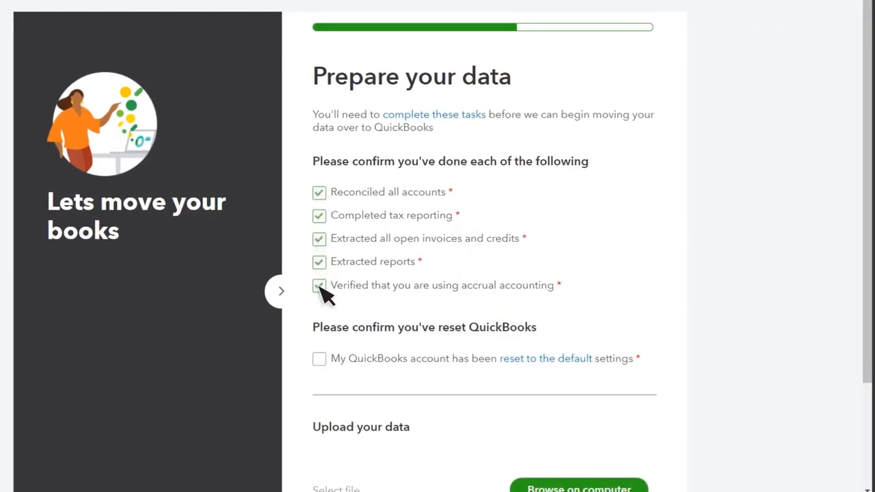
{"action": "left_click", "coordinate": [319, 360]}
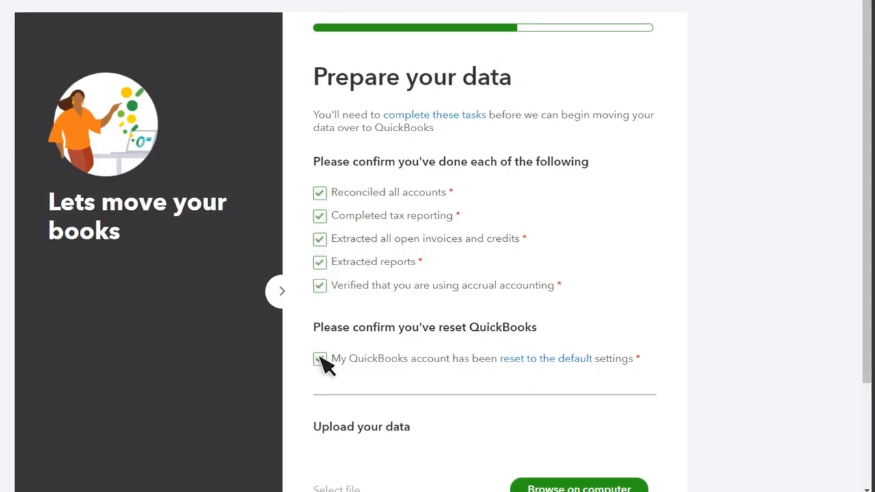
- Upload the company file CraigsDesign-110421.ptb from the computer
{"action": "scroll", "coordinate": [319, 358], "scroll_direction": "down", "scroll_amount": 3}
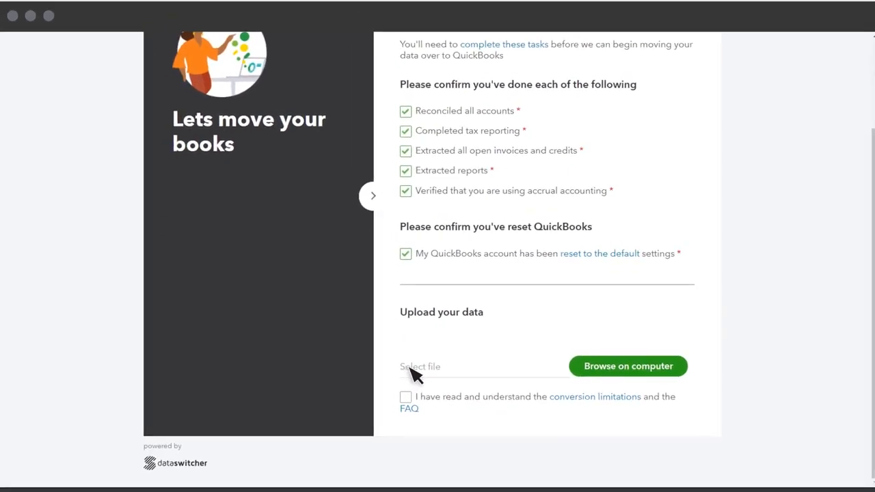
{"action": "left_click", "coordinate": [628, 367]}
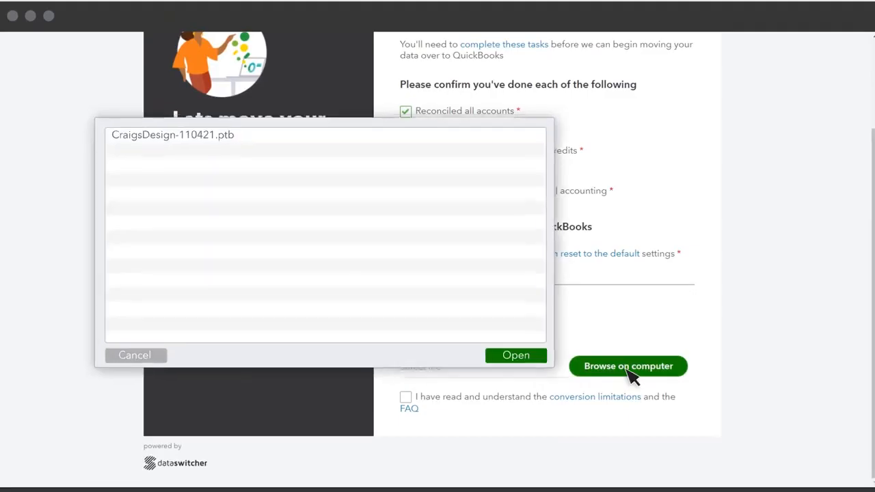
{"action": "left_click", "coordinate": [240, 135]}
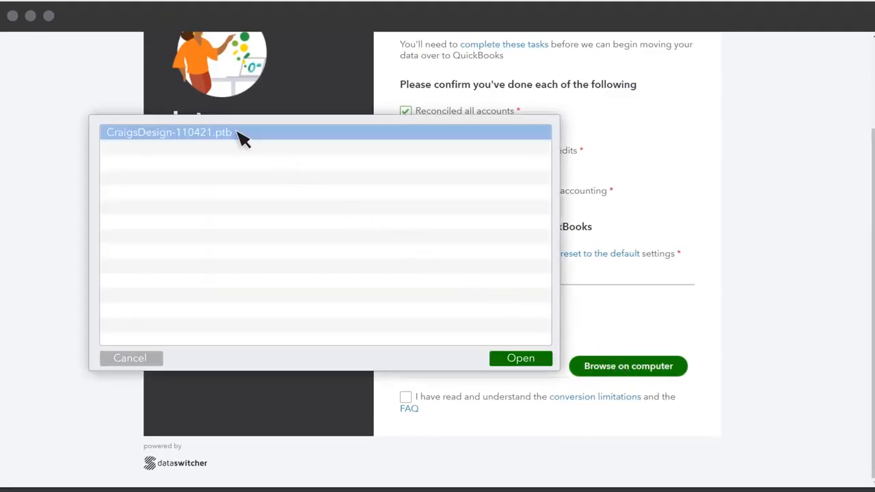
{"action": "double_click", "coordinate": [240, 135]}
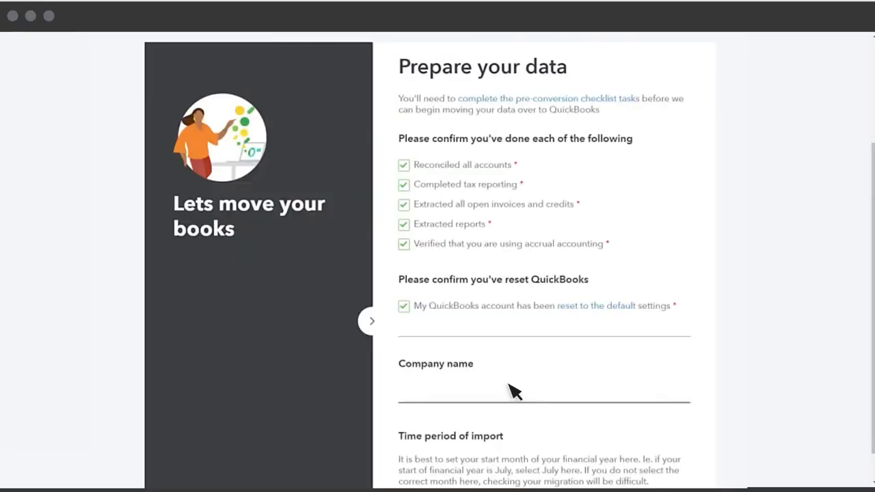
- Enter the company name, start the import period at month 01 of 2021, and accept the conversion limitations
{"action": "scroll", "coordinate": [513, 391], "scroll_direction": "down", "scroll_amount": 3}
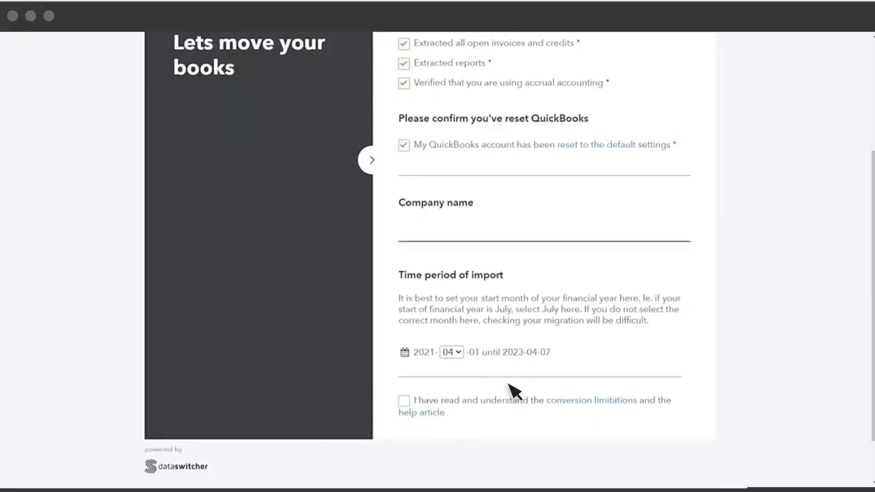
{"action": "left_click", "coordinate": [412, 240]}
{"action": "type", "text": "Craig's Deisgn and Landscaping"}
{"action": "left_click", "coordinate": [459, 352]}
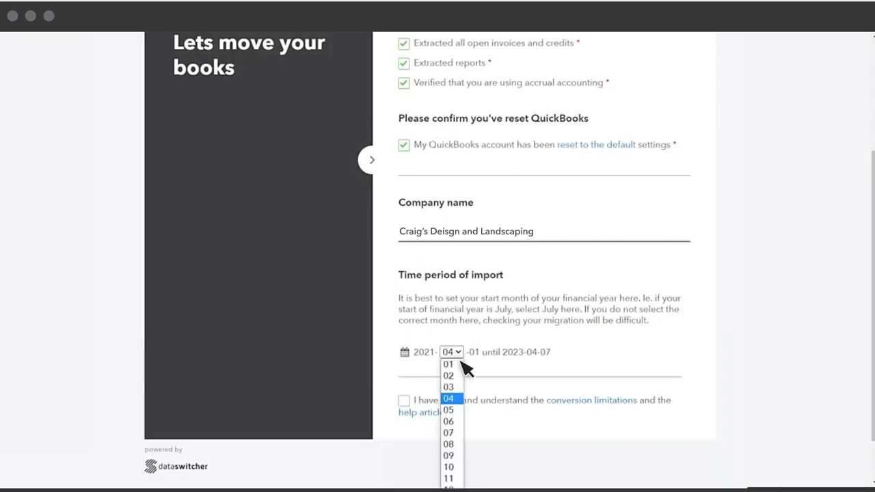
{"action": "left_click", "coordinate": [461, 365]}
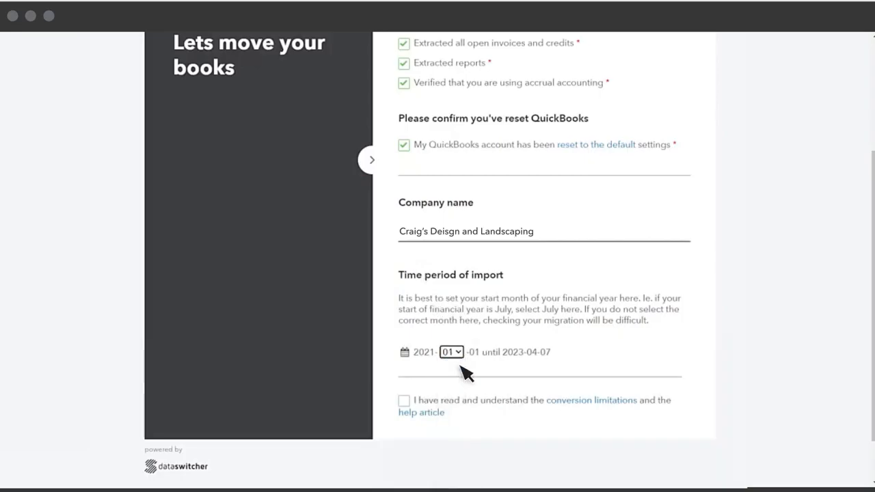
{"action": "left_click", "coordinate": [403, 401]}
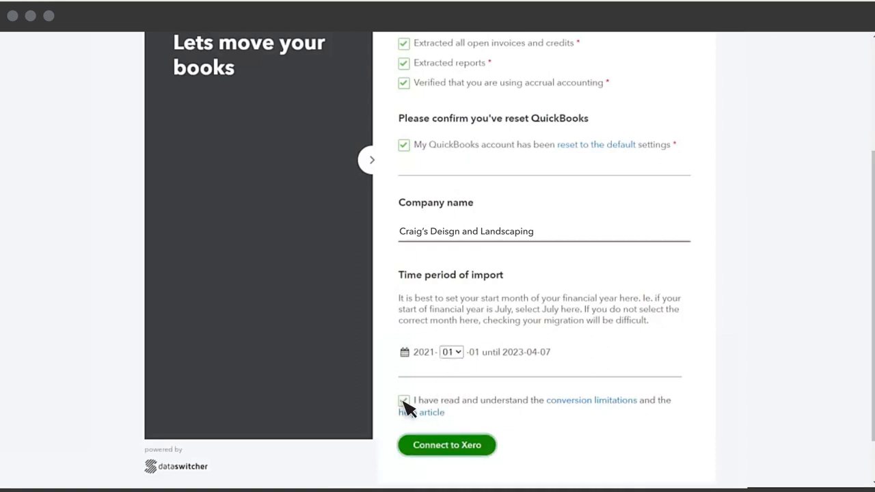
{"action": "left_click", "coordinate": [449, 445]}
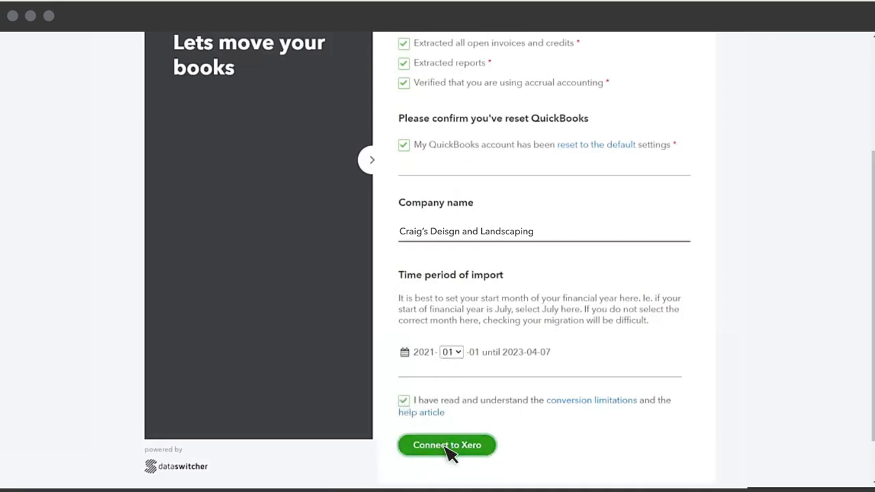
- Sign in to Intuit with the account e-mail and password
{"action": "key", "text": "Tab"}
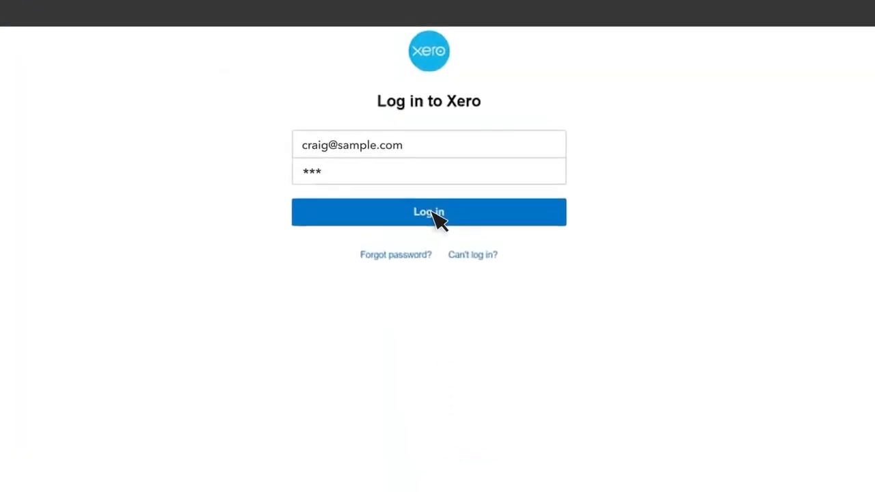
{"action": "left_click", "coordinate": [437, 237]}
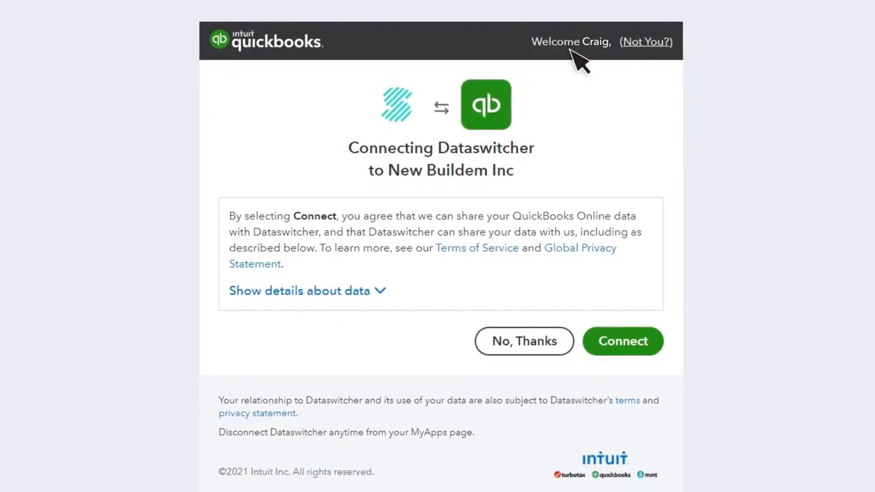
- Authorize Dataswitcher and link it to the Craig's Design & Landscaping company
{"action": "left_click", "coordinate": [621, 344]}
{"action": "left_click", "coordinate": [424, 150]}
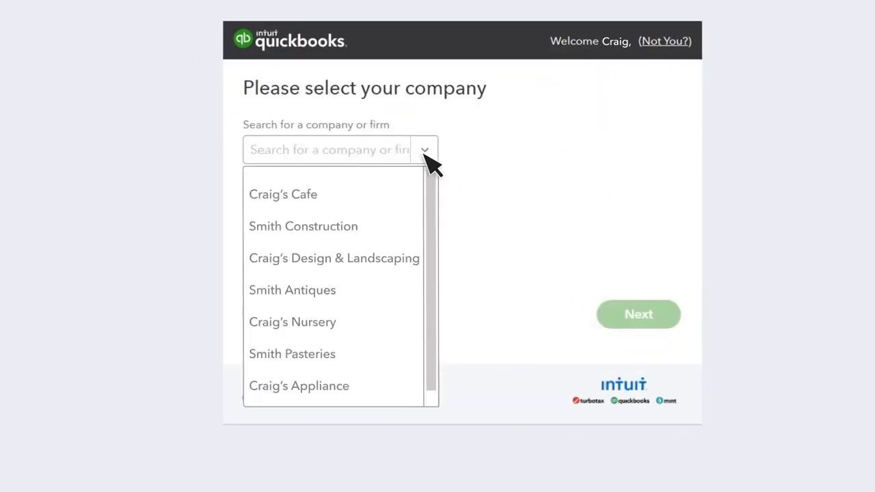
{"action": "left_click", "coordinate": [340, 258]}
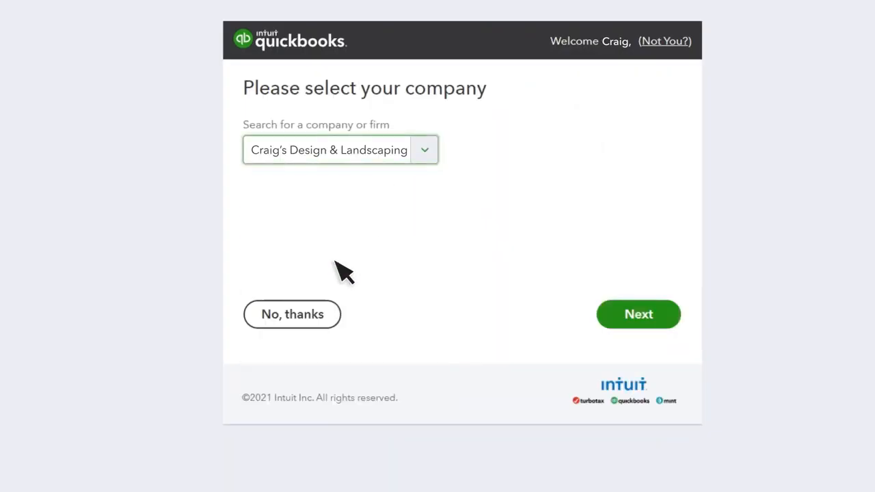
{"action": "left_click", "coordinate": [638, 319]}
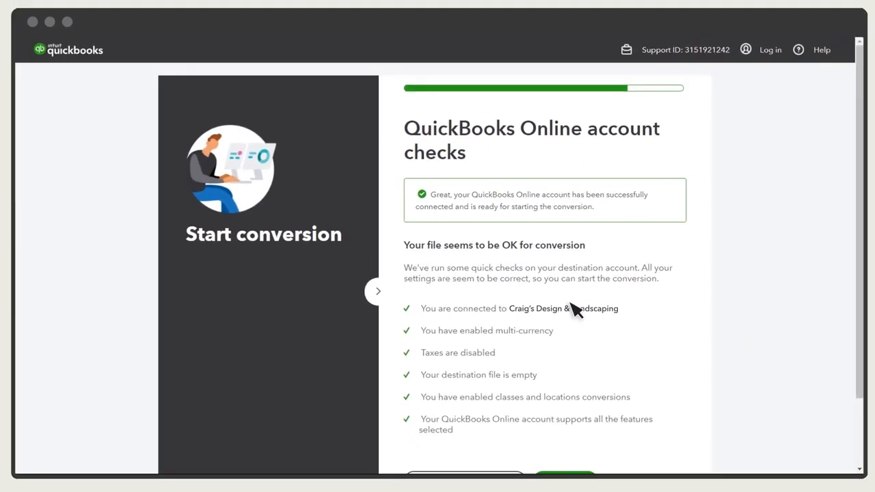
- Start the conversion after reviewing the passed account checks
{"action": "scroll", "coordinate": [576, 310], "scroll_direction": "down", "scroll_amount": 2}
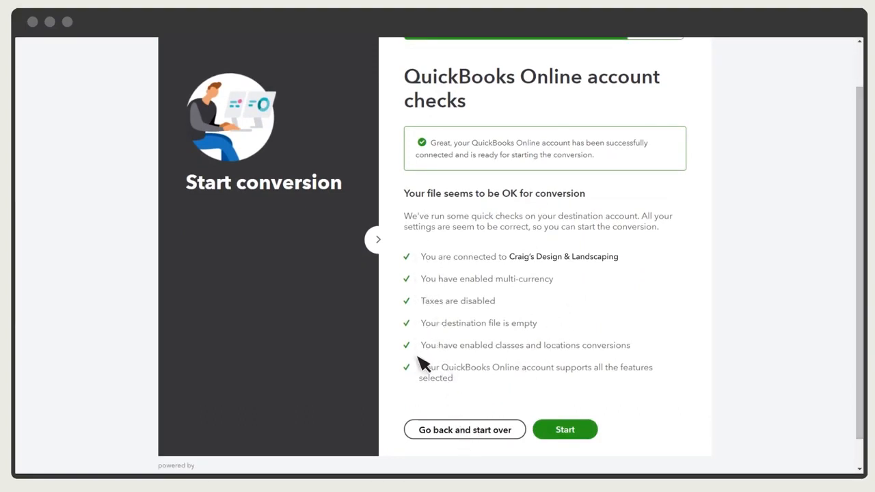
{"action": "left_click", "coordinate": [567, 432]}
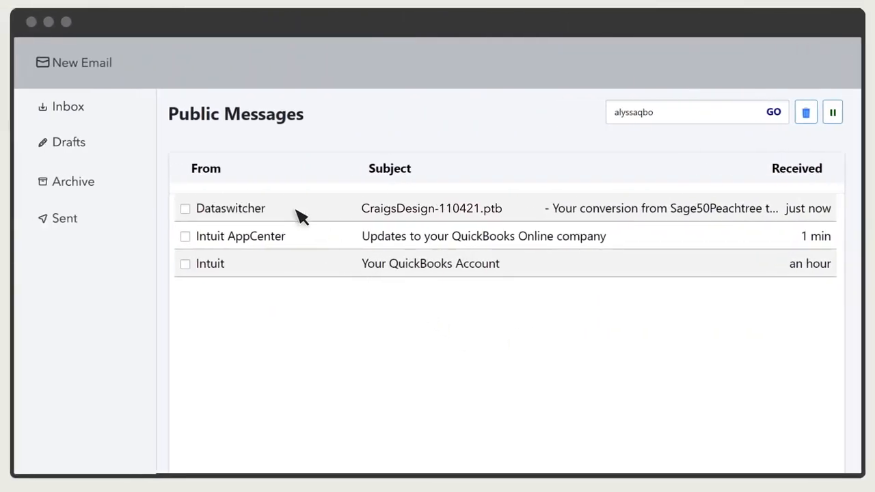
- Open Dataswitcher's conversion-underway email and follow its Track conversion link
{"action": "left_click", "coordinate": [300, 211]}
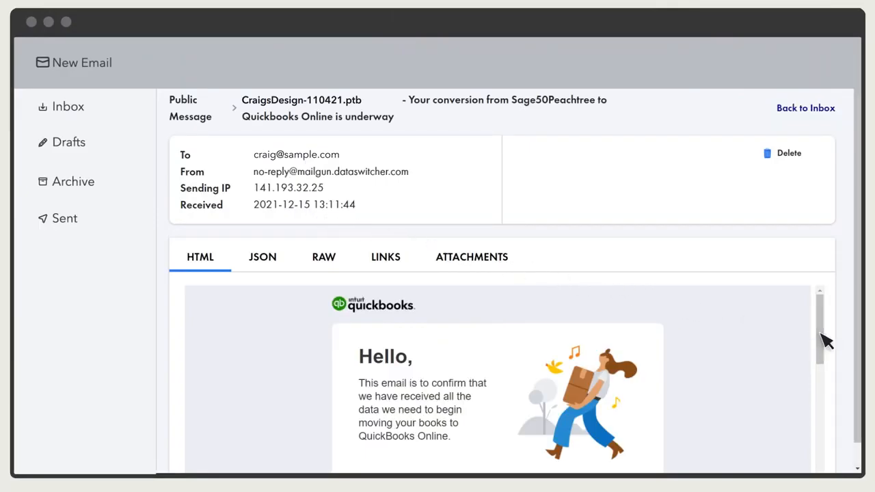
{"action": "scroll", "coordinate": [824, 340], "scroll_direction": "down", "scroll_amount": 3}
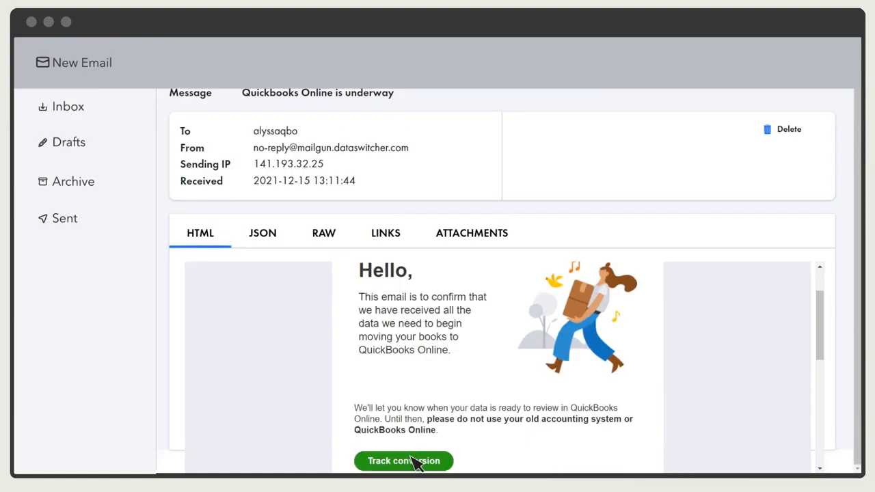
{"action": "left_click", "coordinate": [417, 461]}
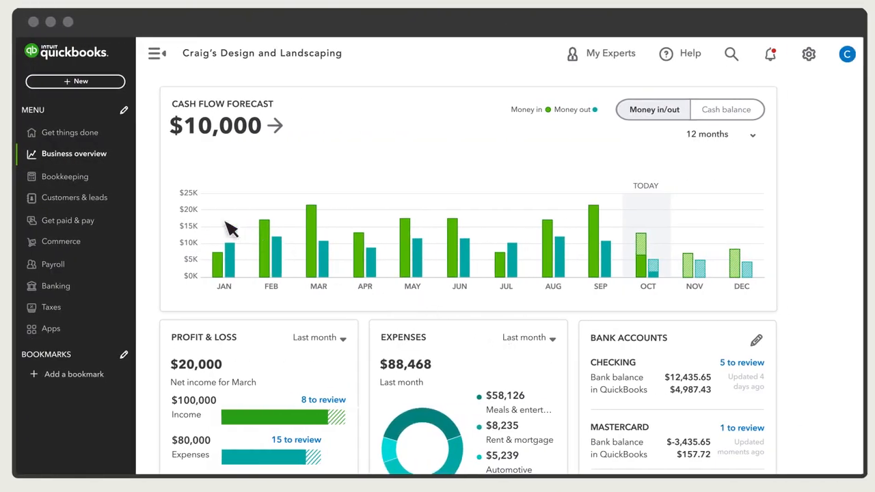
- Open the Balance Sheet report from the Reports favourites under Business overview
{"action": "left_click", "coordinate": [78, 157]}
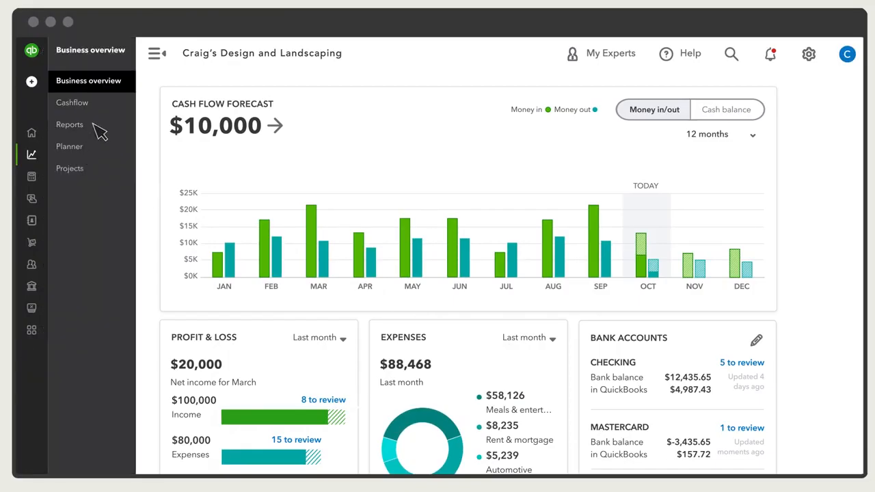
{"action": "left_click", "coordinate": [94, 128]}
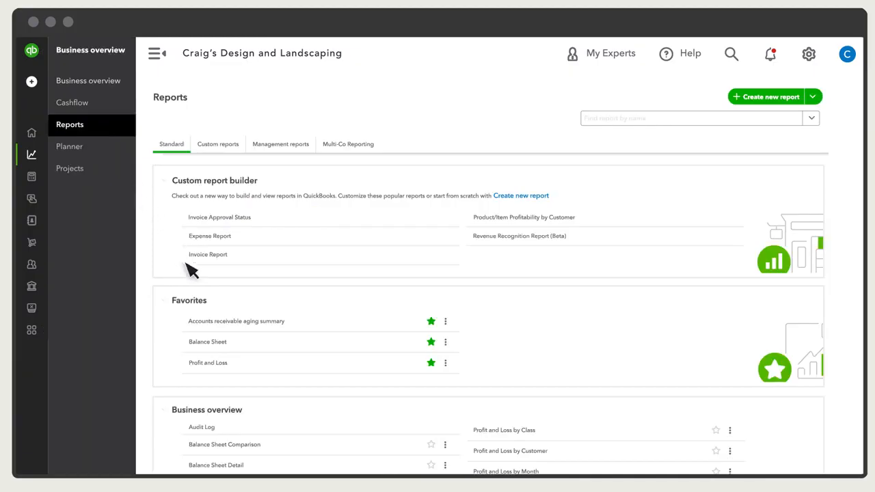
{"action": "left_click", "coordinate": [240, 344]}
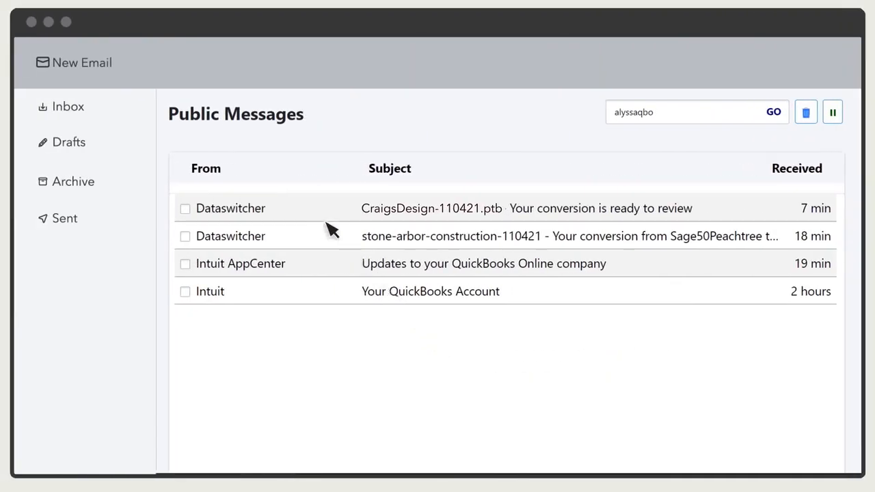
- From the 'Your conversion is ready to review' email, go to Review conversion and confirm the checklist to approve migration
{"action": "left_click", "coordinate": [320, 218]}
{"action": "scroll", "coordinate": [358, 299], "scroll_direction": "down", "scroll_amount": 5}
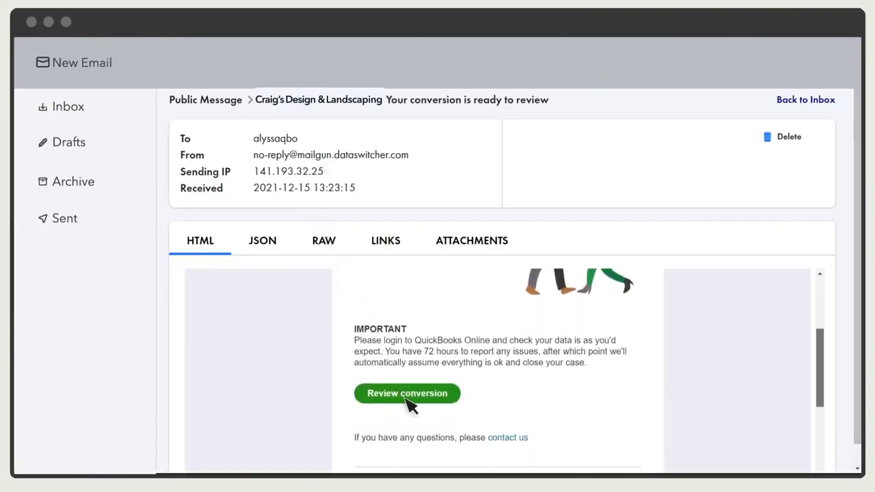
{"action": "left_click", "coordinate": [407, 393]}
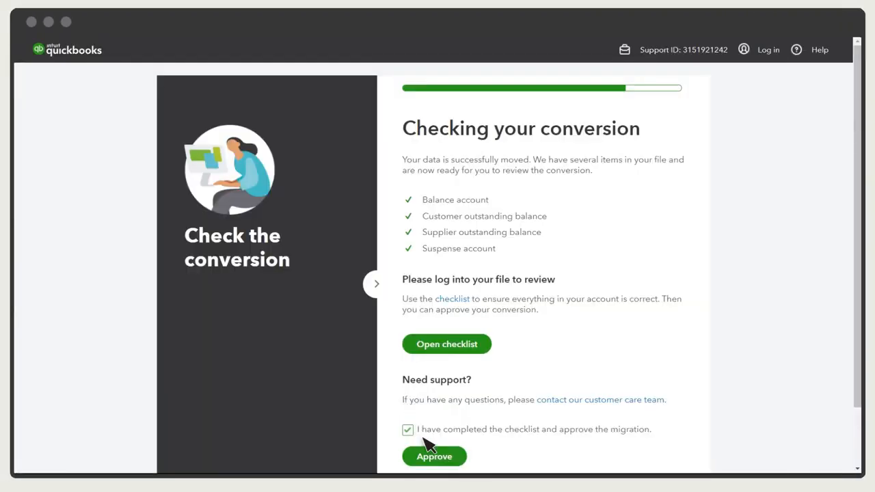
{"action": "left_click", "coordinate": [436, 457]}
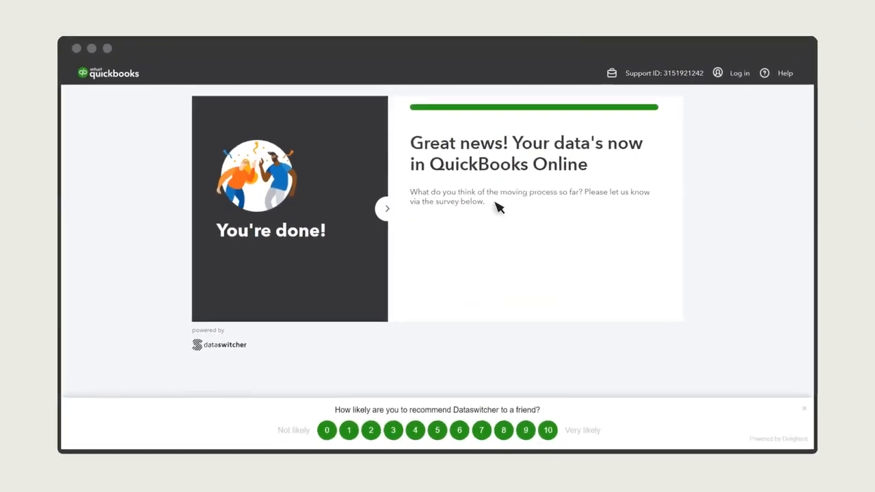